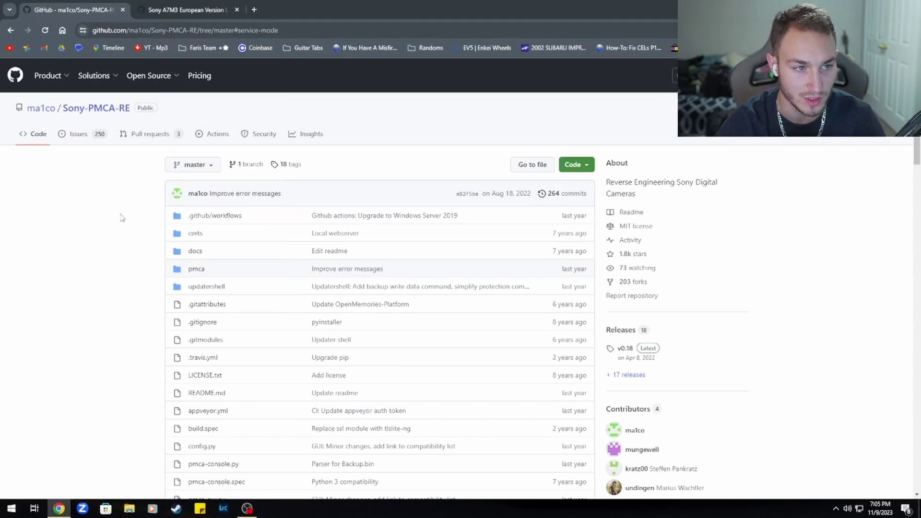
Scroll the README down to the pmca-console serviceshell command and highlight it.
scroll(126, 237, "down", 14)
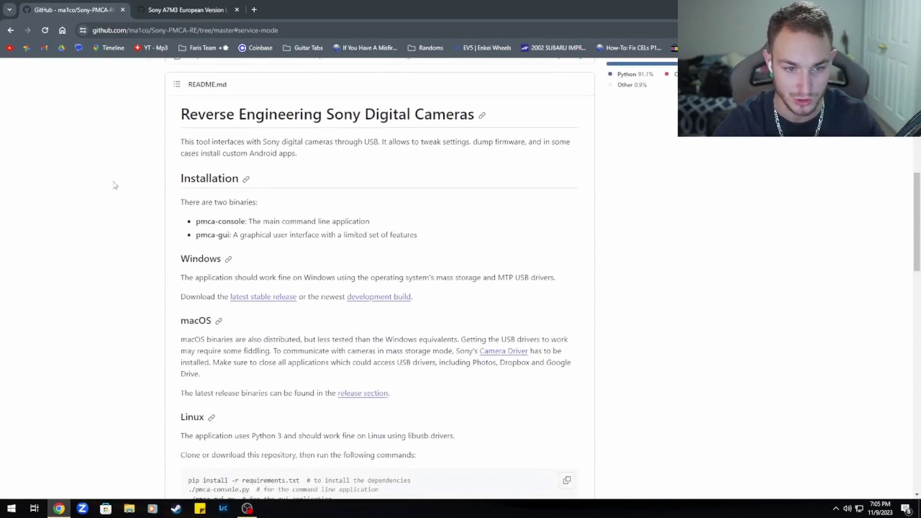
scroll(106, 200, "down", 6)
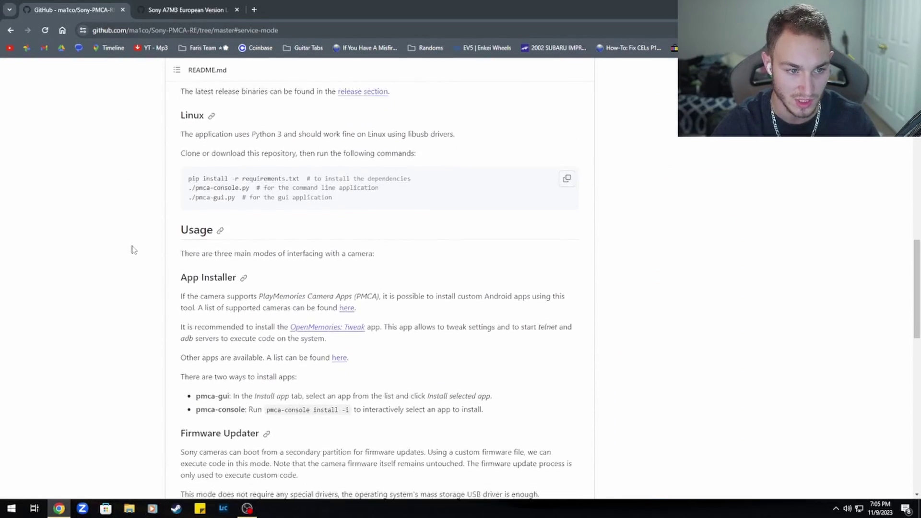
scroll(133, 250, "down", 3)
scroll(131, 252, "down", 3)
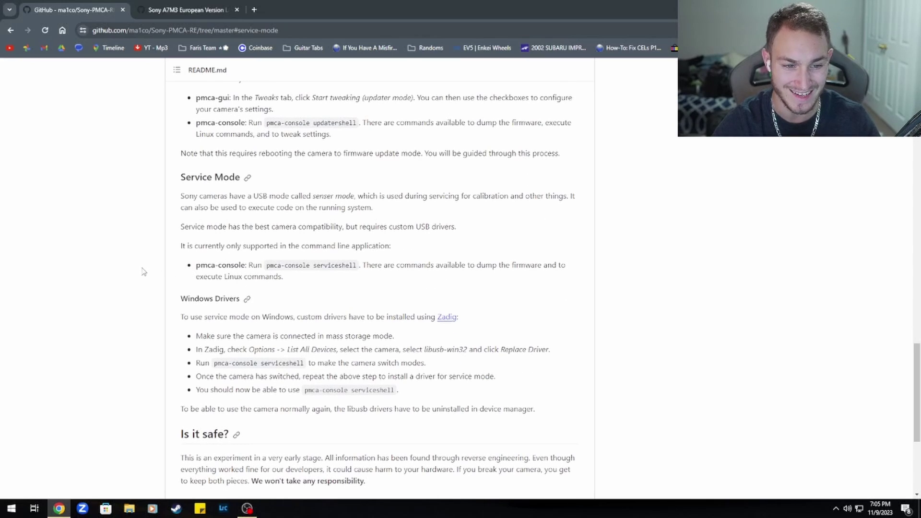
scroll(154, 288, "down", 2)
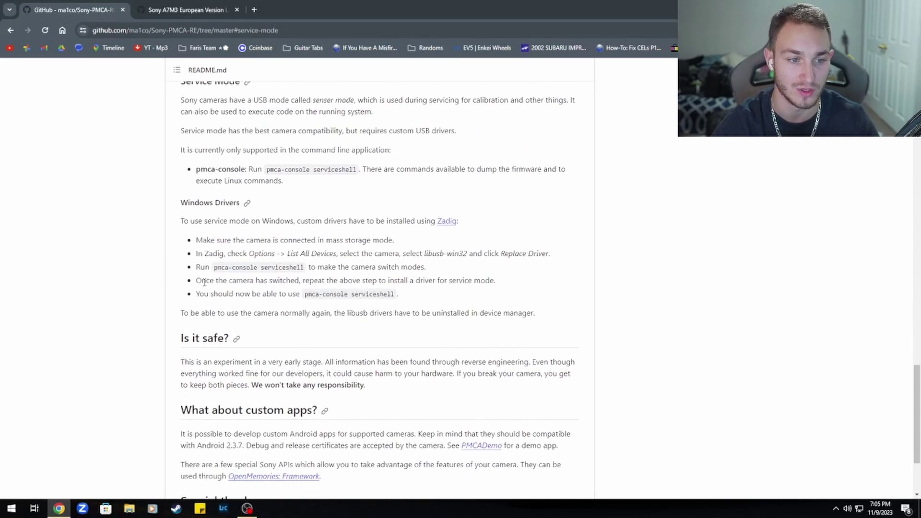
left_click_drag(216, 269, 307, 271)
left_click(215, 270)
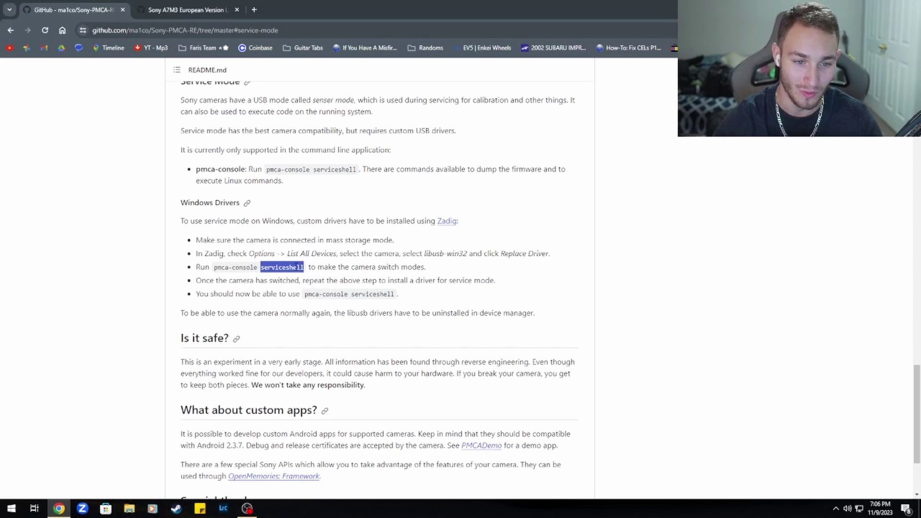
left_click(257, 278)
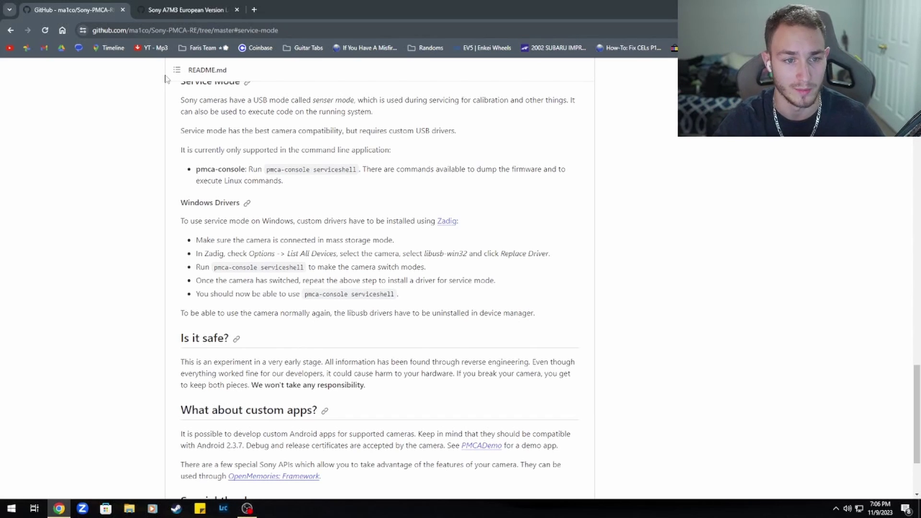
Highlight the Windows Drivers service-mode steps, then switch to the issue #308 tab.
left_click_drag(183, 216, 475, 308)
left_click(512, 306)
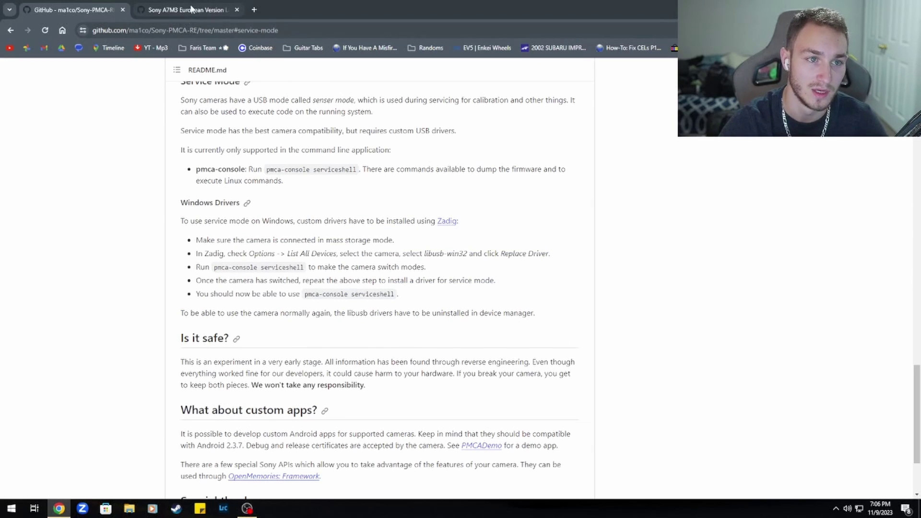
left_click(191, 10)
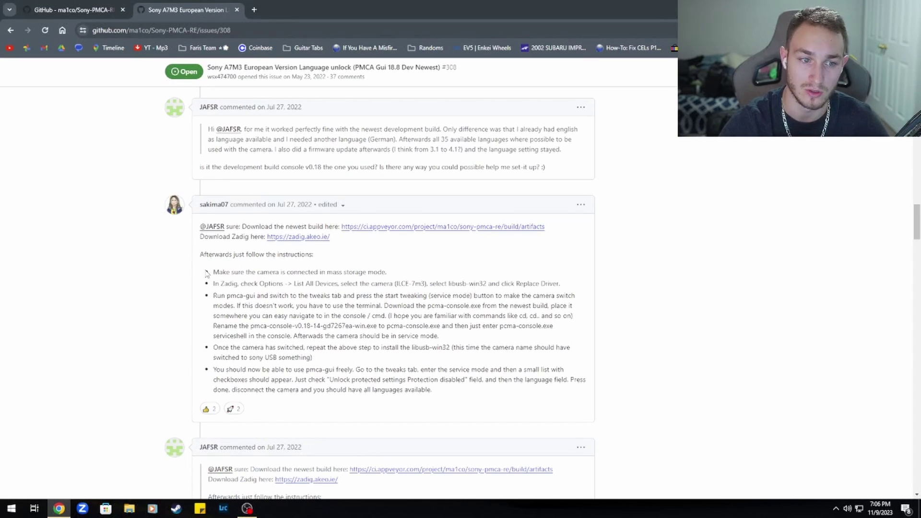
Highlight the unlock instructions in the issue #308 comment, then minimize Chrome to the desktop.
mouse_move(207, 207)
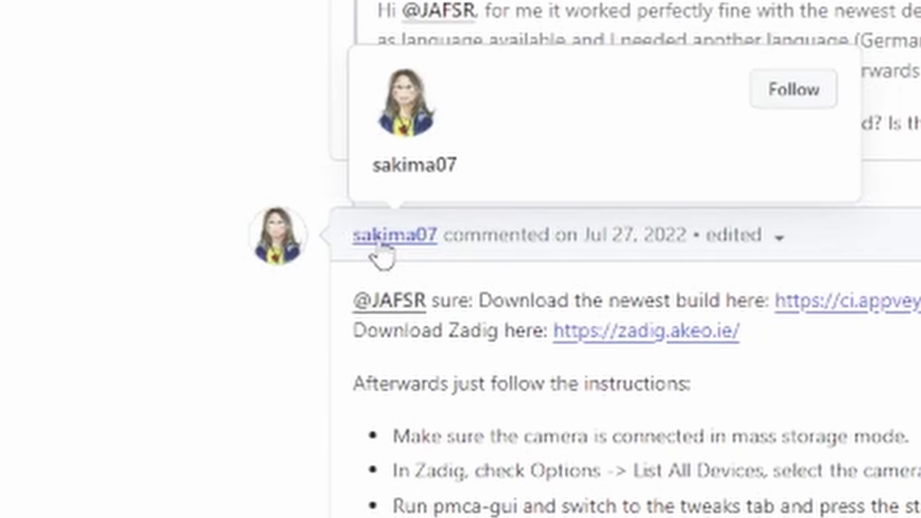
left_click_drag(390, 436, 920, 517)
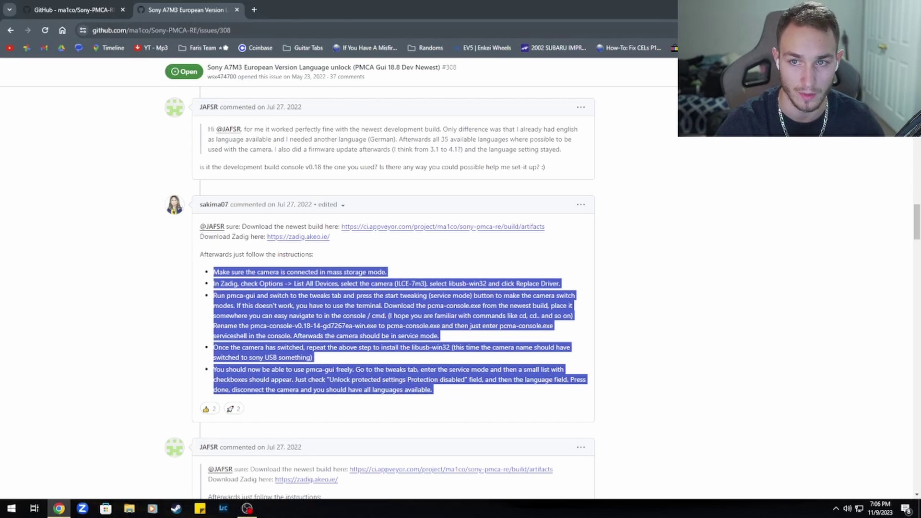
key("super+d")
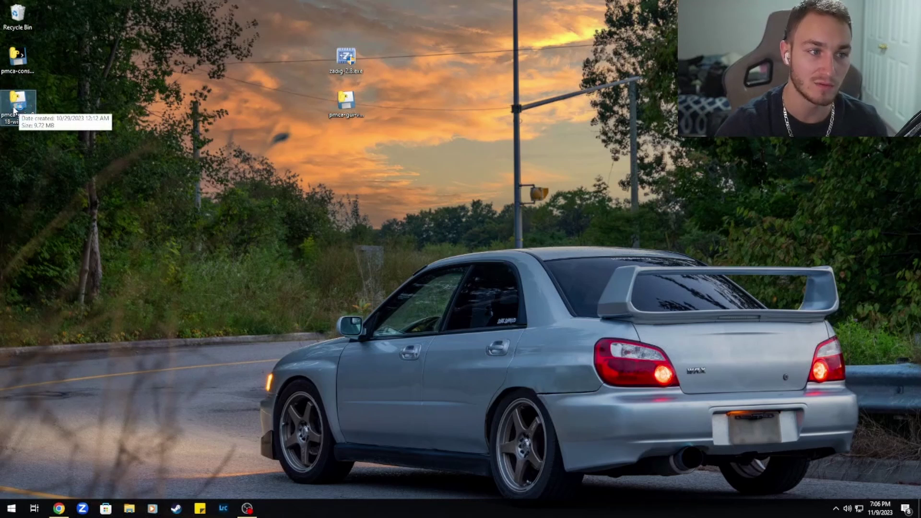
left_click_drag(15, 110, 229, 197)
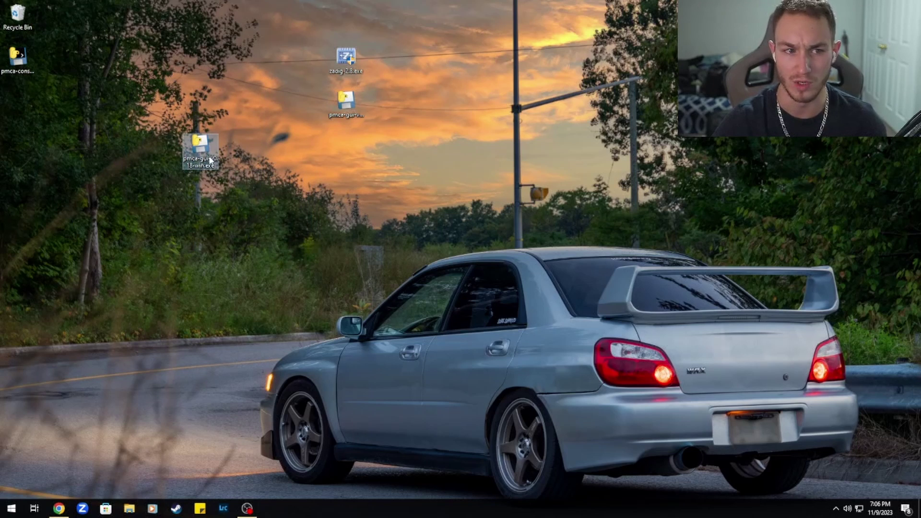
left_click_drag(202, 146, 18, 108)
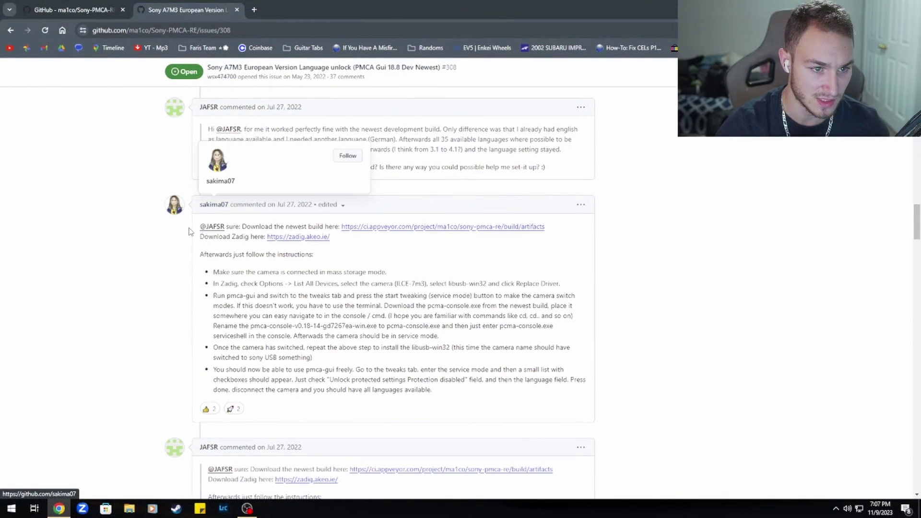
scroll(163, 288, "down", 10)
scroll(164, 288, "down", 9)
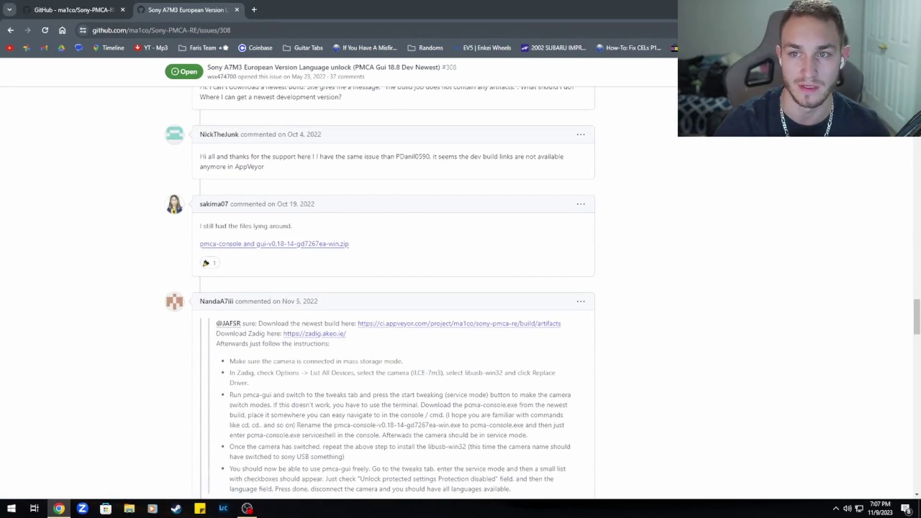
key("super+d")
left_click_drag(268, 89, 447, 154)
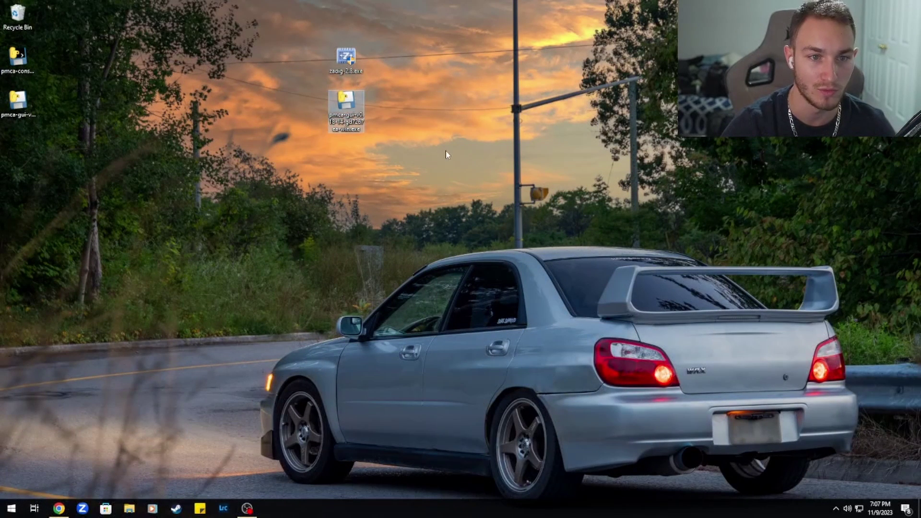
key("F2")
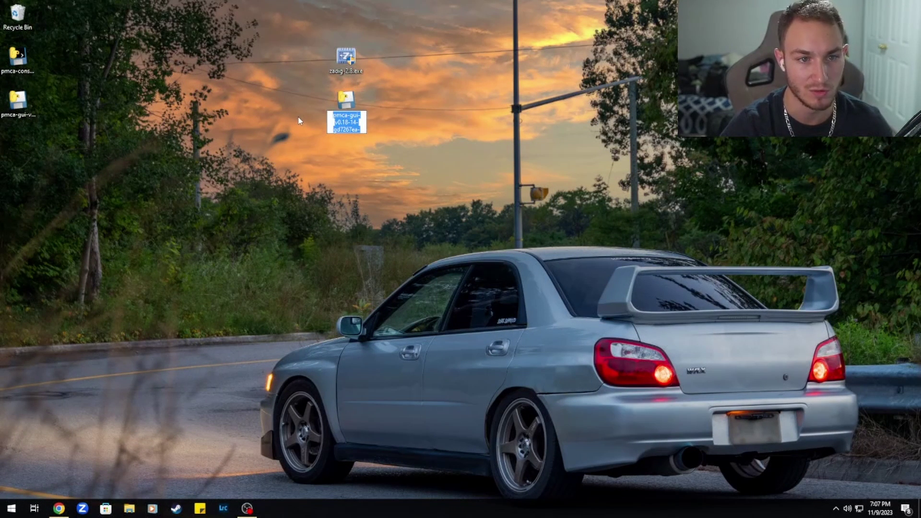
key("Return")
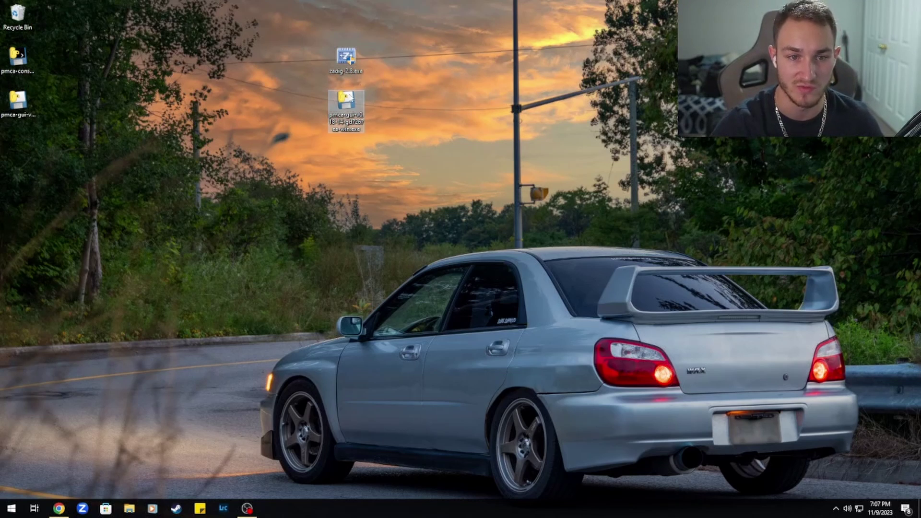
left_click_drag(266, 84, 466, 166)
left_click(466, 169)
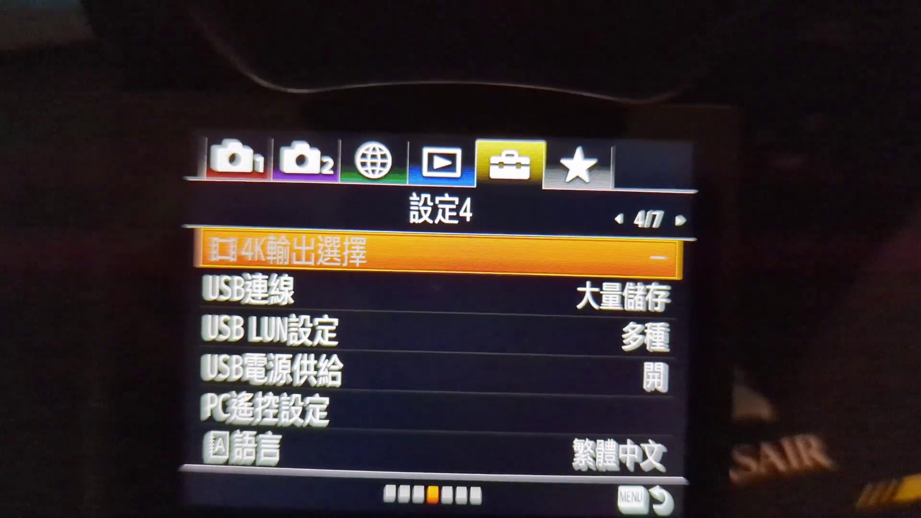
Open the camera's USB Connection (USB連線) setting to choose Mass Storage (大量儲存).
key("Down")
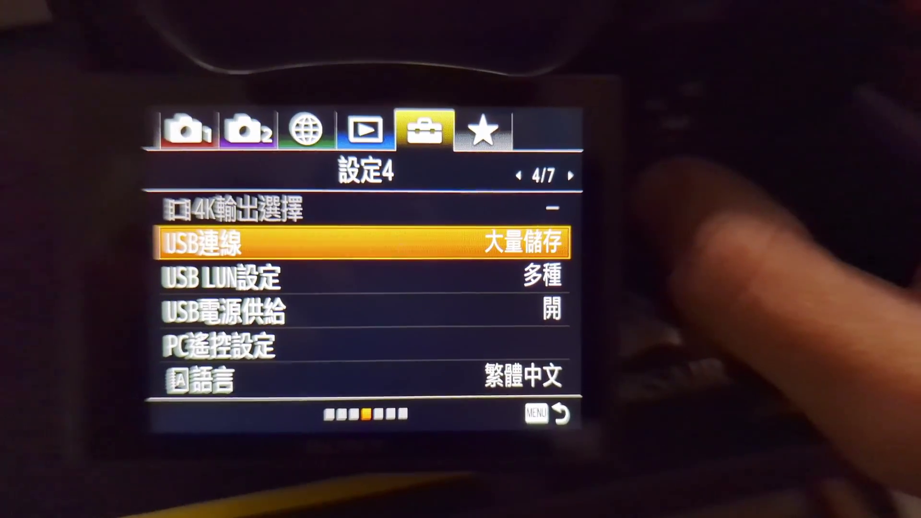
key("Return")
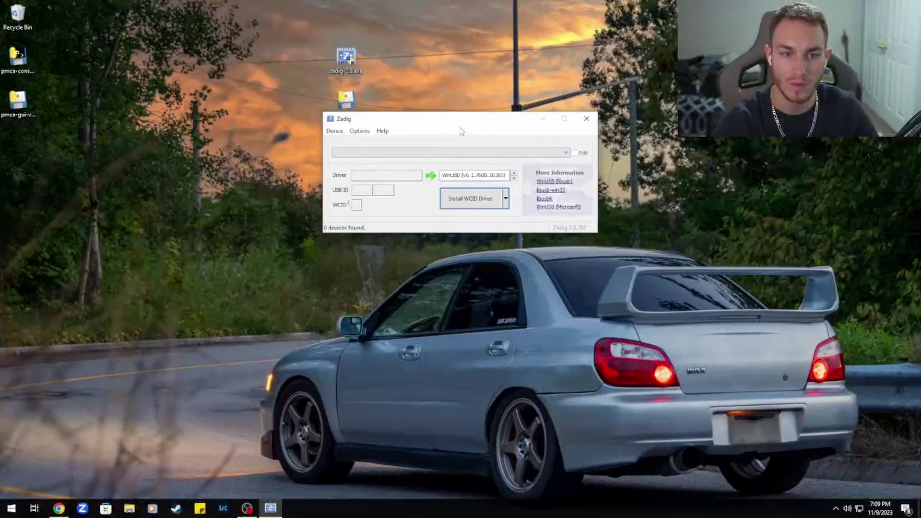
Enable List All Devices in Zadig, select ILCE-7M3, and check its WinUSB (v6.1.7600.16385) driver.
left_click_drag(379, 124, 359, 215)
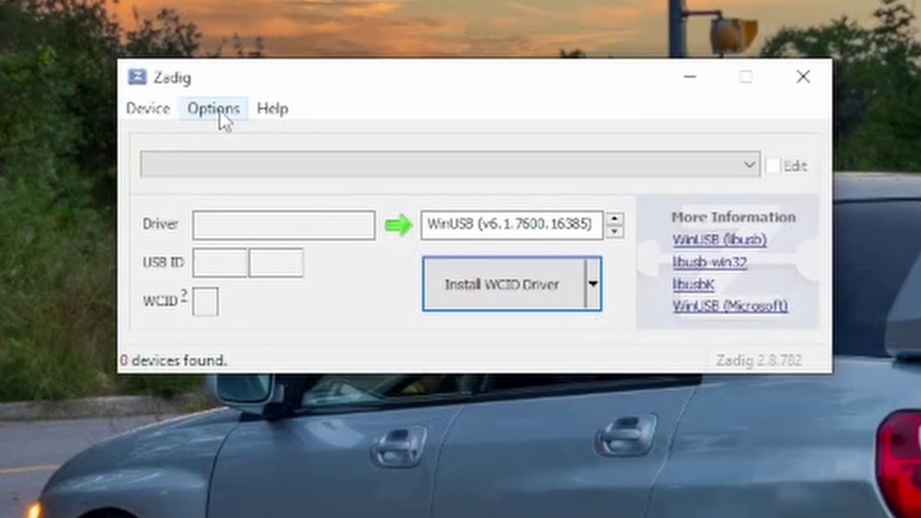
left_click(340, 222)
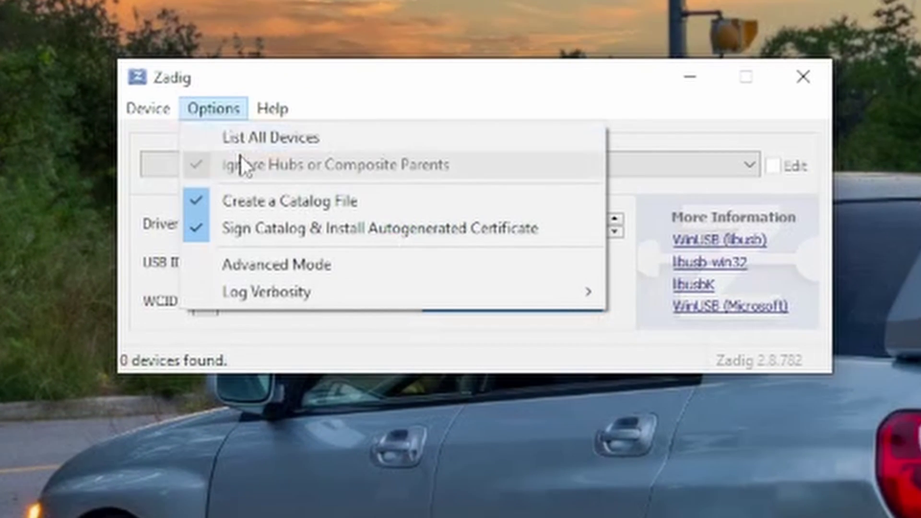
left_click(249, 139)
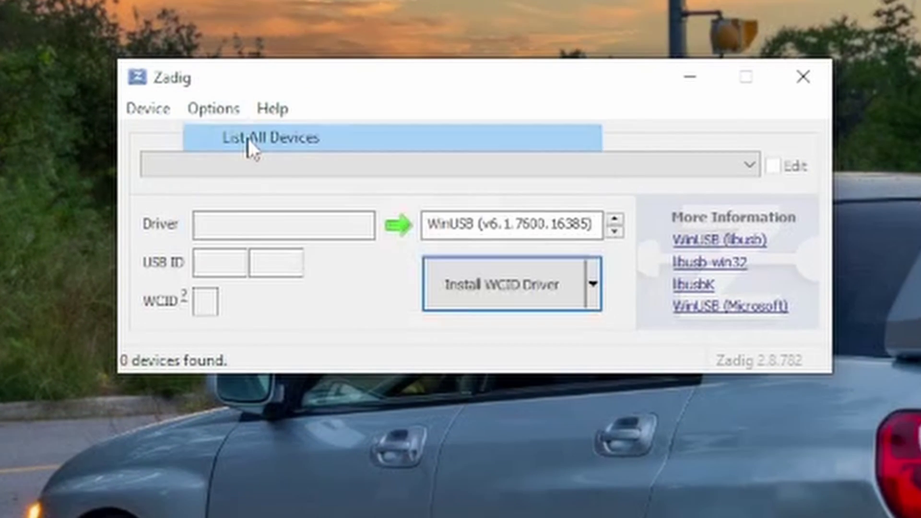
left_click(272, 163)
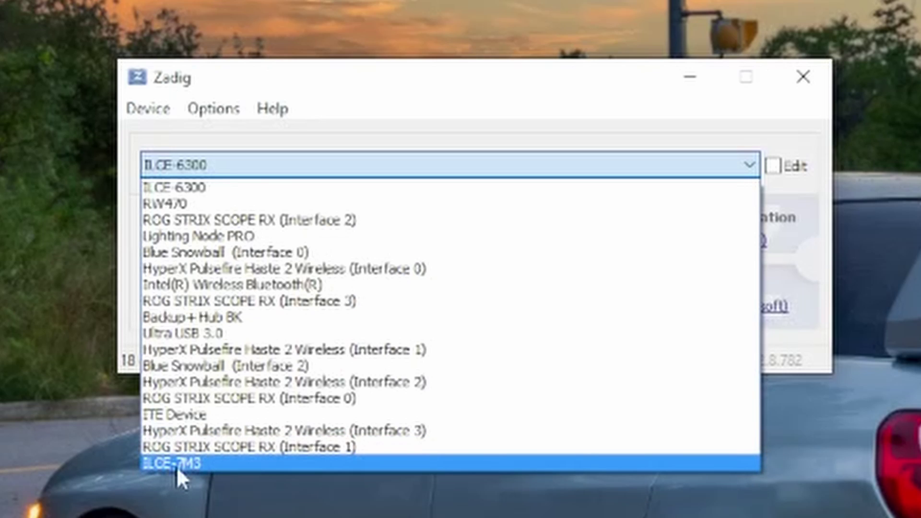
left_click(200, 462)
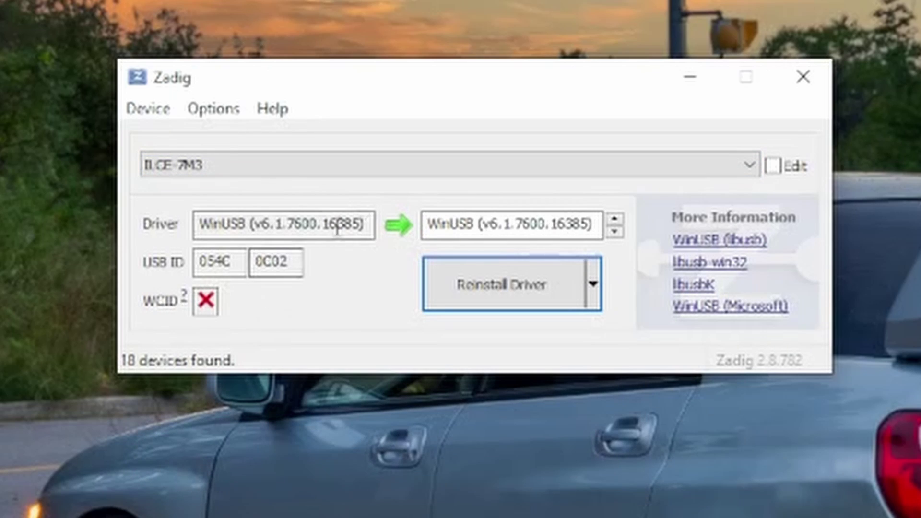
left_click_drag(198, 224, 375, 226)
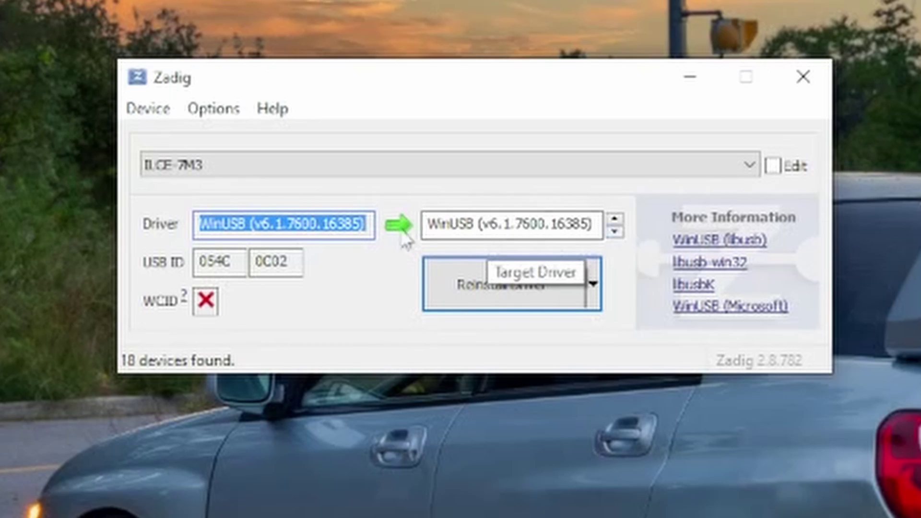
Replace the ILCE-7M3 camera's driver with libusb-win32 (v1.2.7.3).
left_click(614, 233)
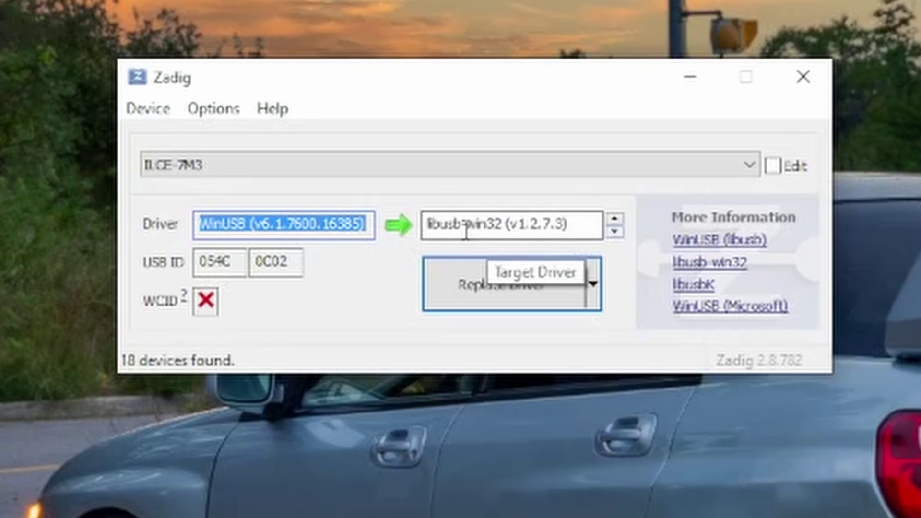
left_click_drag(430, 226, 484, 226)
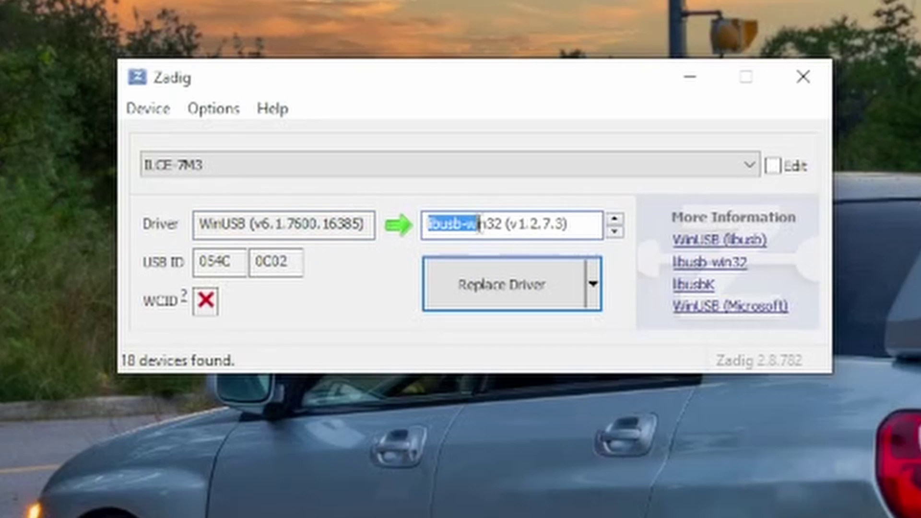
left_click(528, 227)
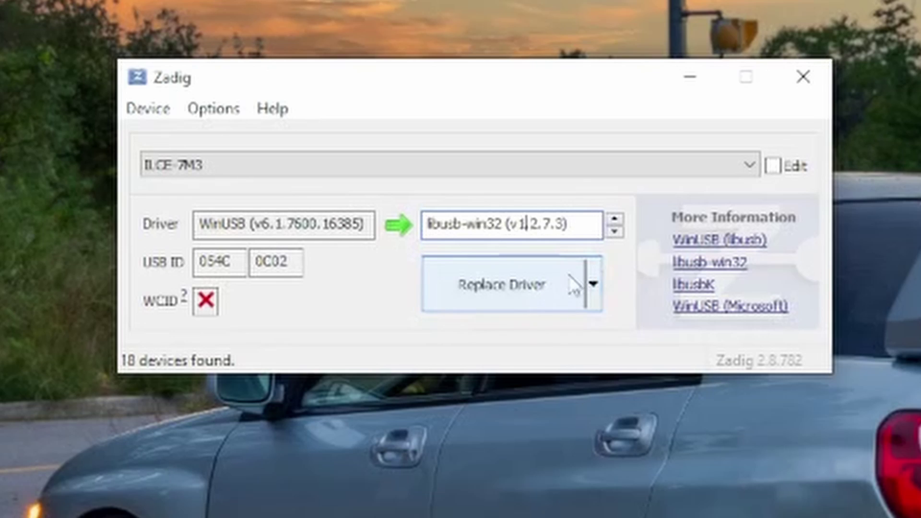
left_click(461, 284)
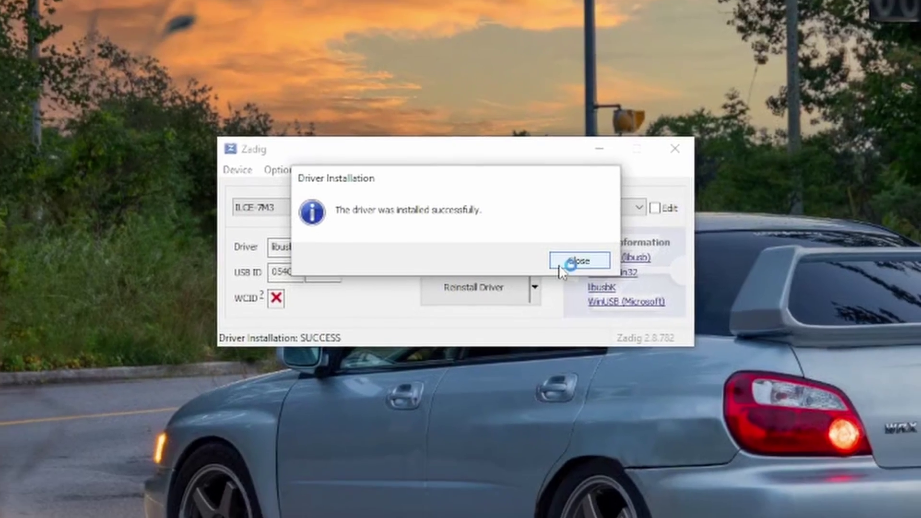
Close the success notice, move Zadig to the top-left, and select pmca-gui on the desktop.
left_click(628, 252)
left_click_drag(454, 186, 35, 0)
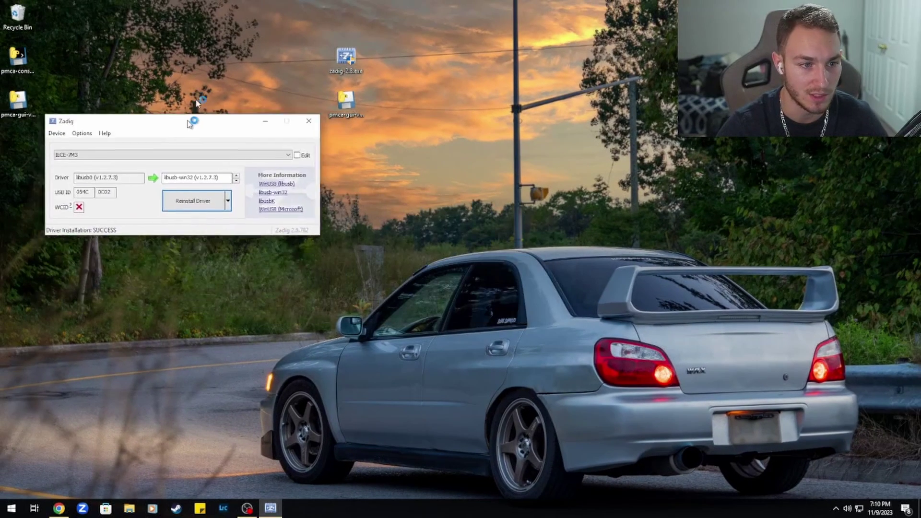
left_click_drag(138, 51, 151, 56)
left_click(346, 108)
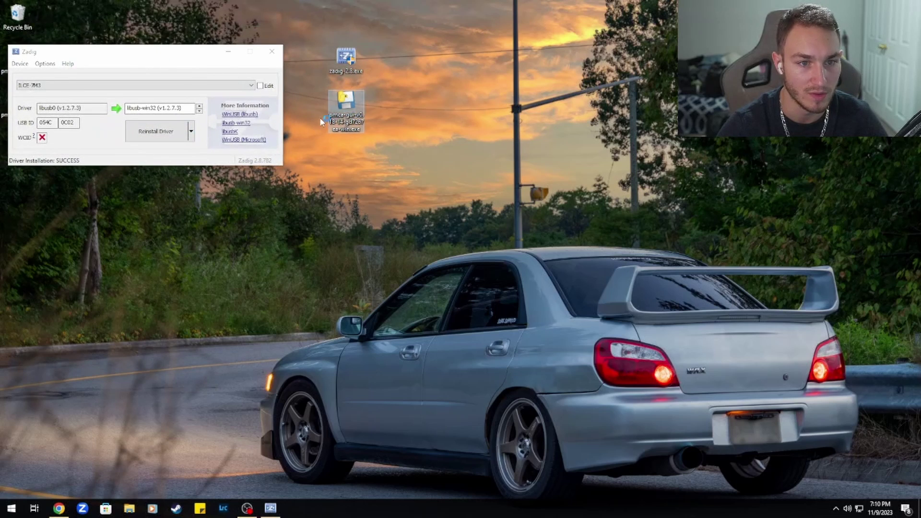
Launch pmca-gui, read the ILCE-7M3 firmware 4.01 info, and start tweaking from the Tweaks tab.
double_click(349, 126)
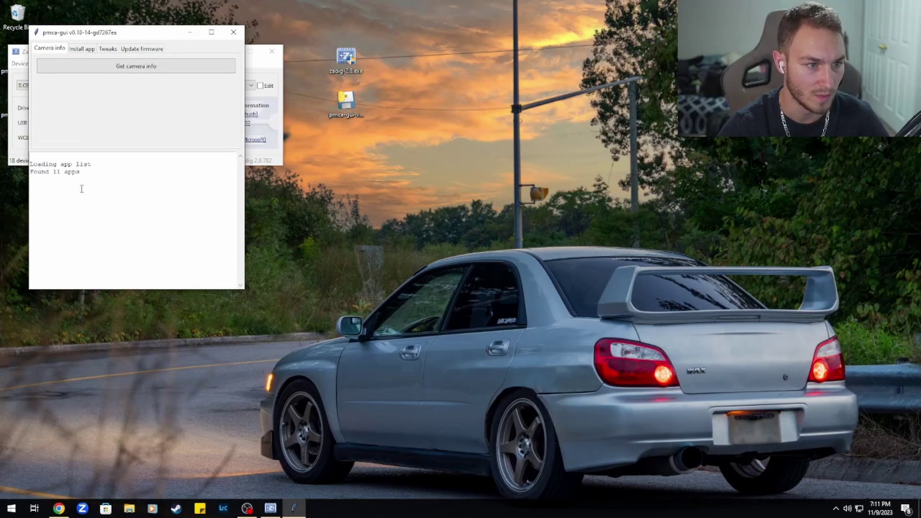
left_click(109, 70)
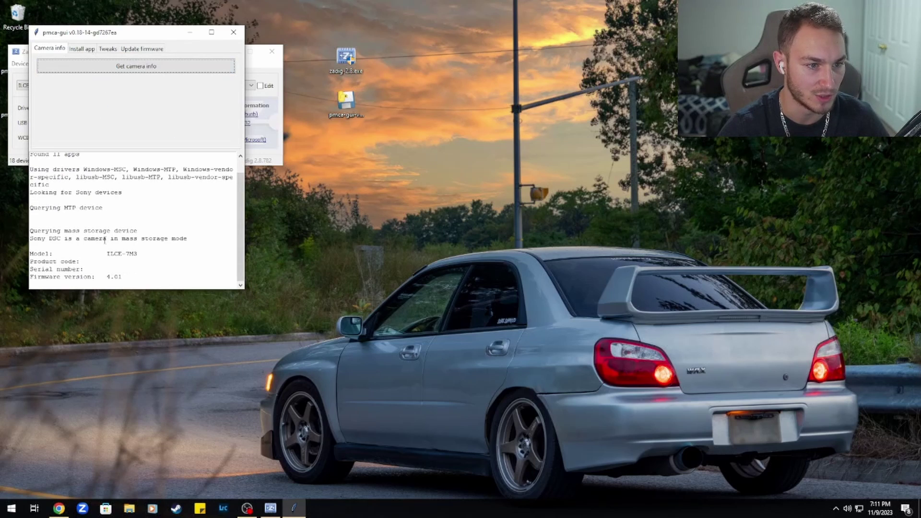
scroll(130, 256, "up", 1)
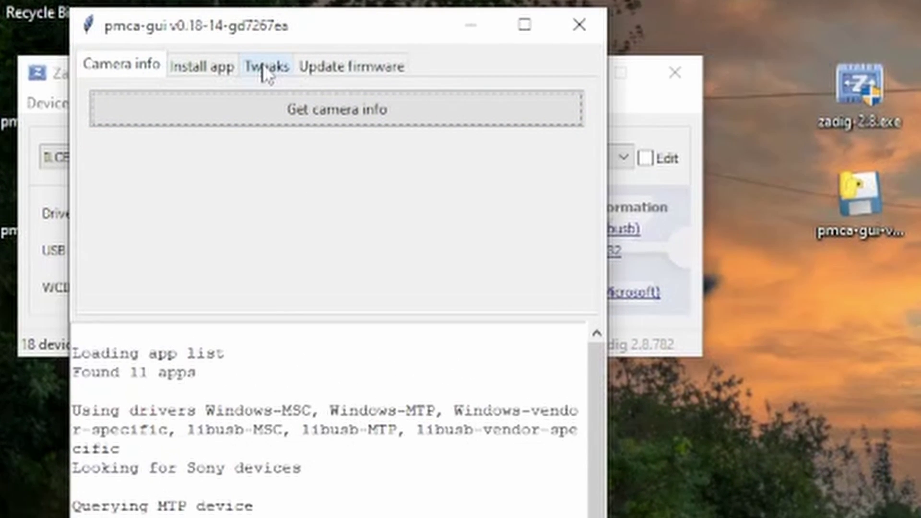
left_click(222, 64)
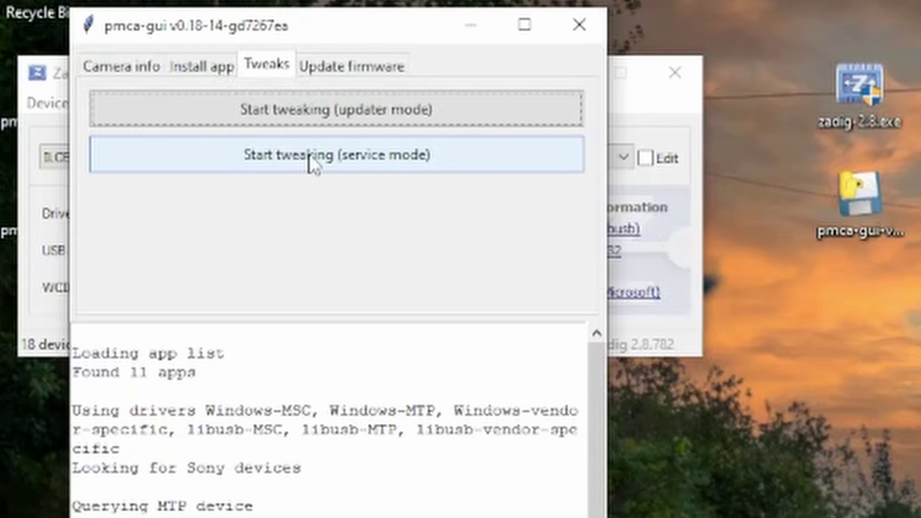
left_click(274, 163)
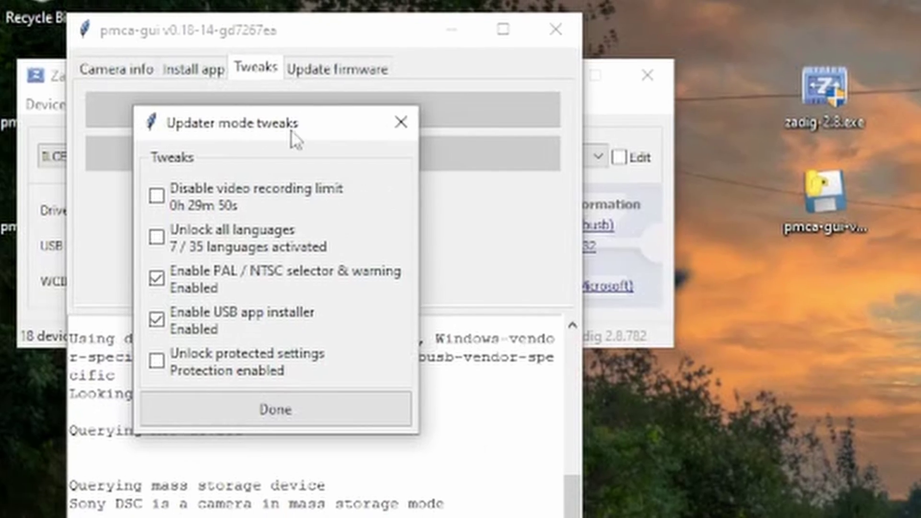
Unlock protected settings and all 35 languages, and apply the tweaks to the camera.
left_click_drag(291, 126, 920, 299)
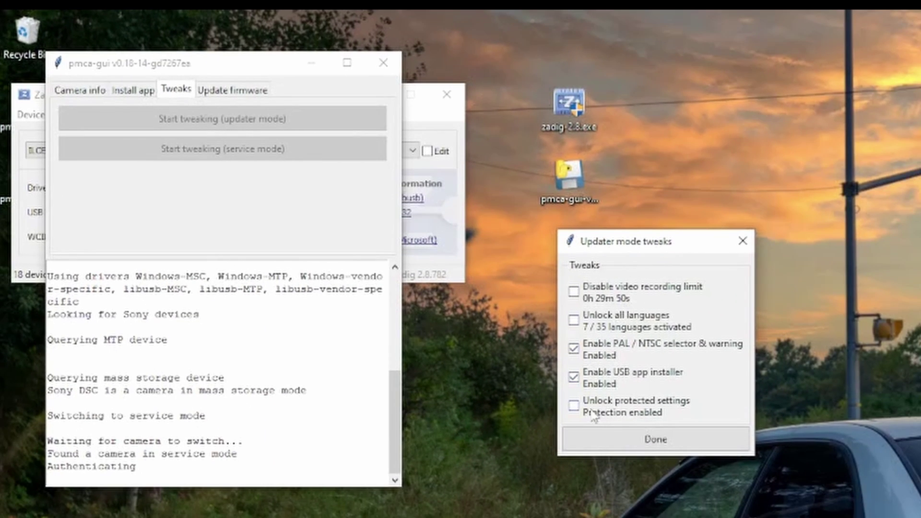
left_click(574, 407)
left_click(575, 321)
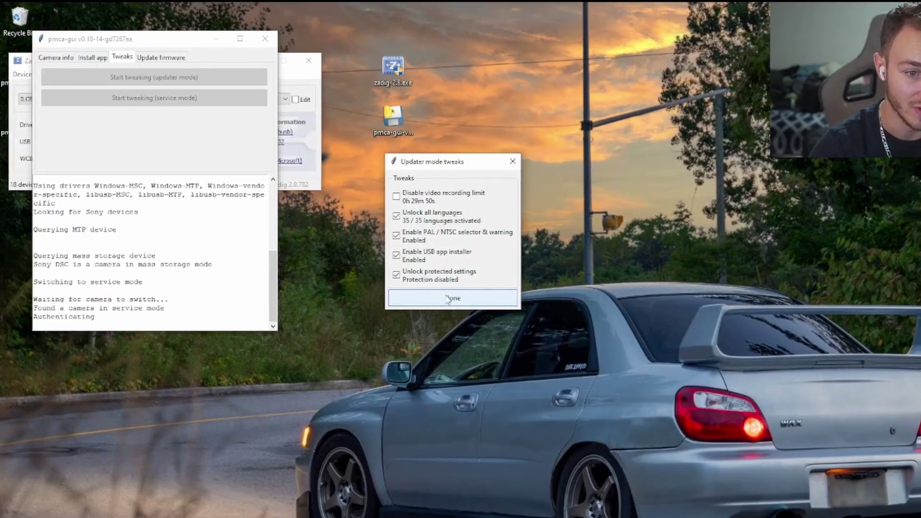
left_click(448, 300)
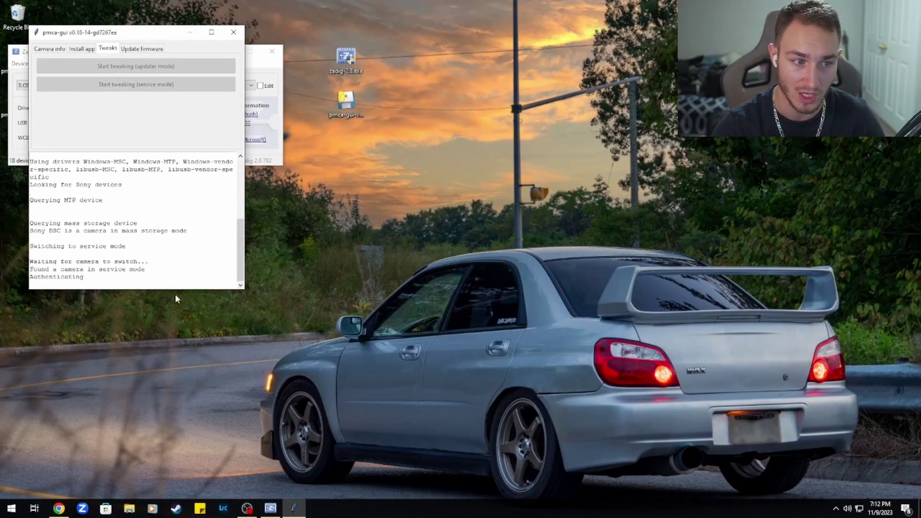
Check the log confirms Done, return to Camera info, and close pmca-gui.
left_click_drag(50, 277, 29, 261)
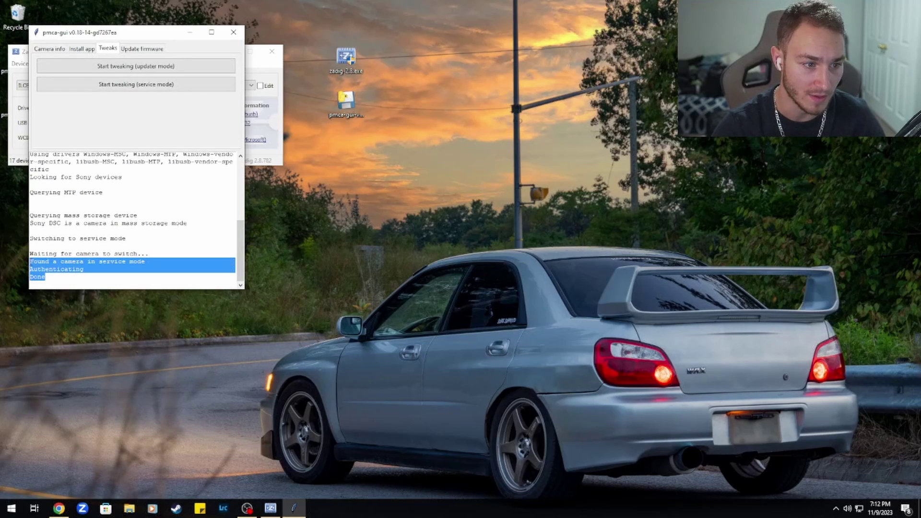
left_click(101, 282)
left_click(50, 49)
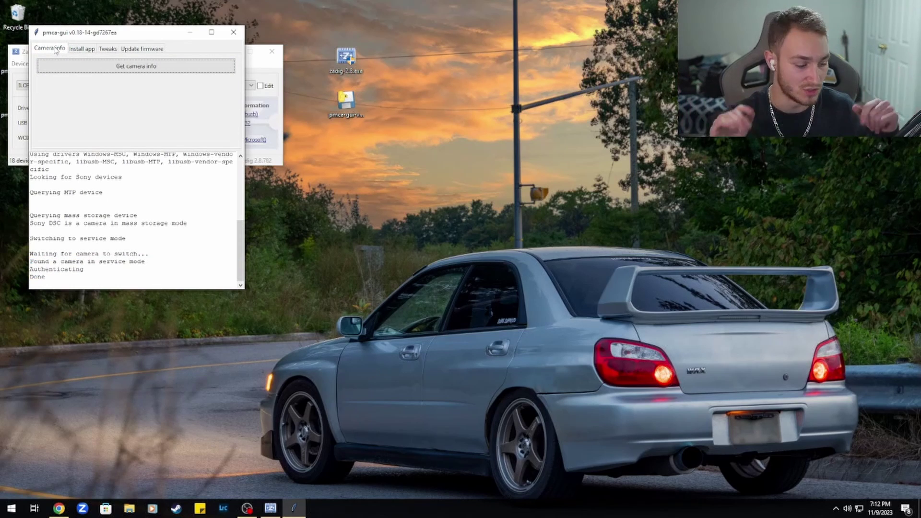
left_click(234, 32)
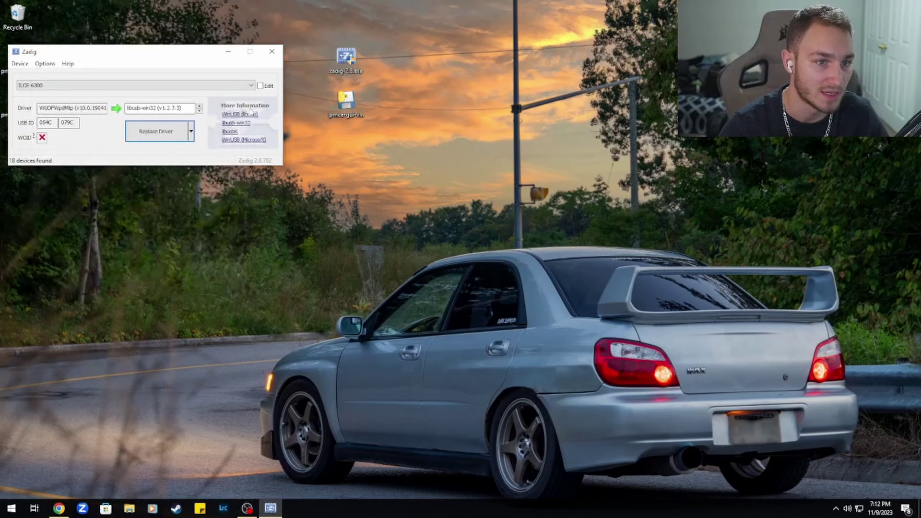
Set the Zadig target driver back to WinUSB (v6.1.7600.16385) and replace the device's driver.
left_click(199, 111)
left_click(199, 111)
left_click(199, 111)
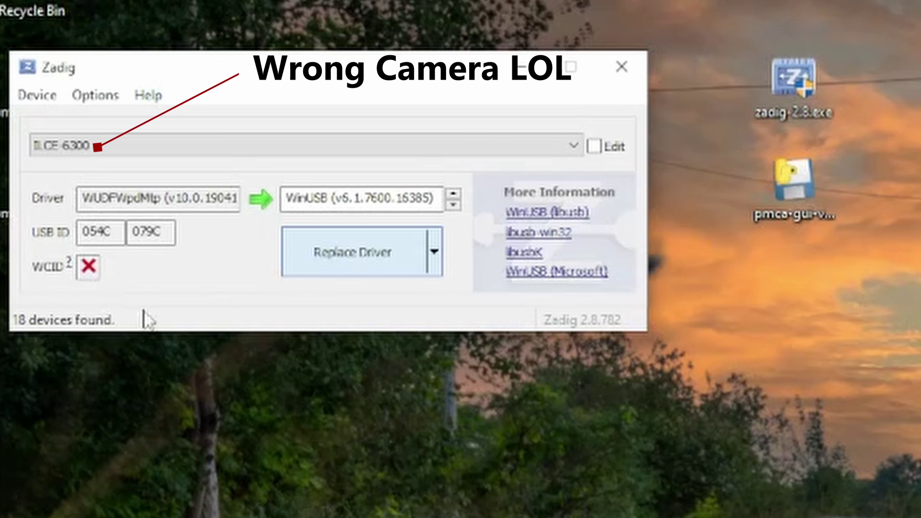
left_click(345, 271)
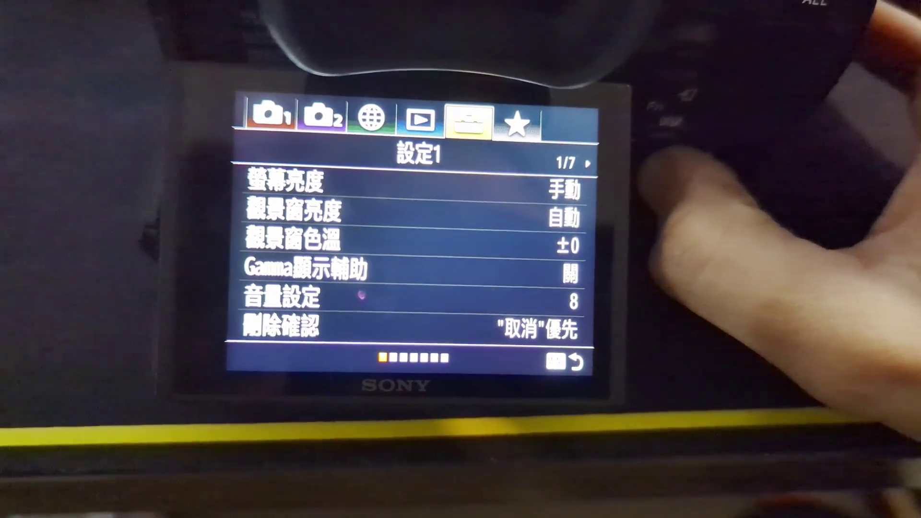
Go to Setup 4 > 語言 and select English as the camera language.
key("Down")
key("Right")
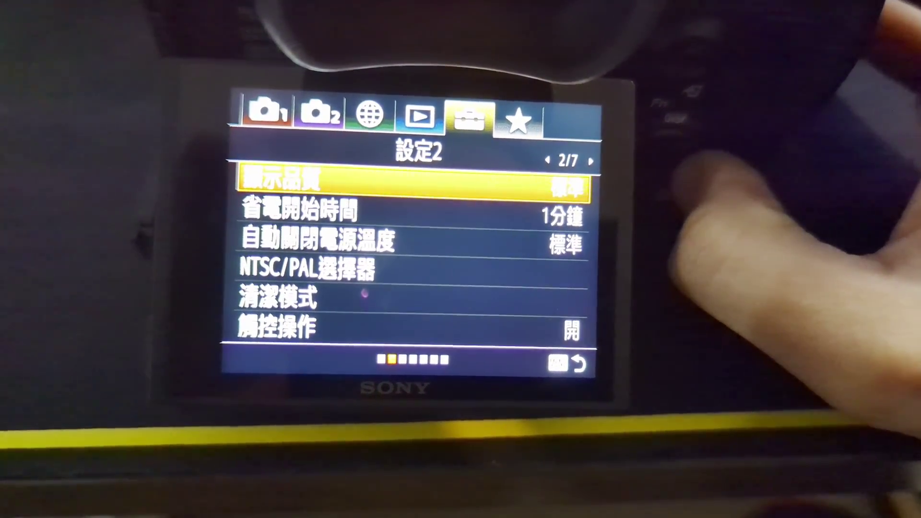
key("Down")
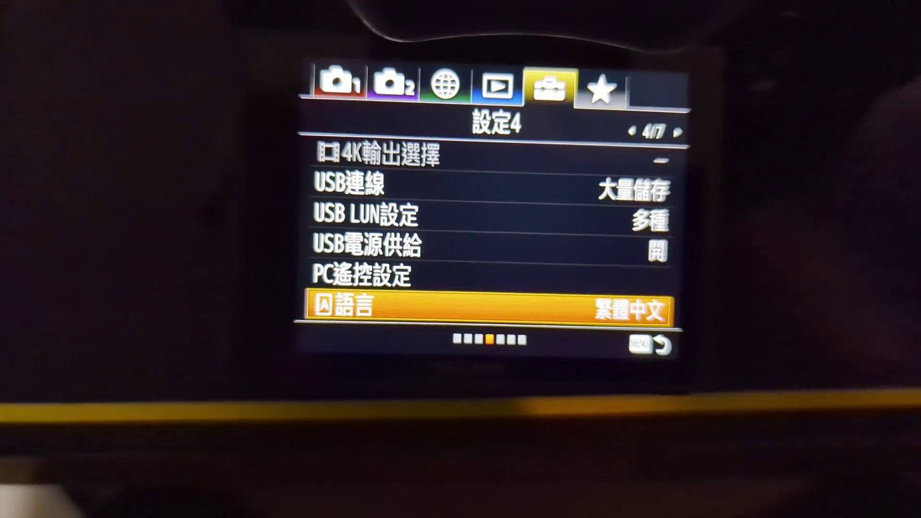
key("Return")
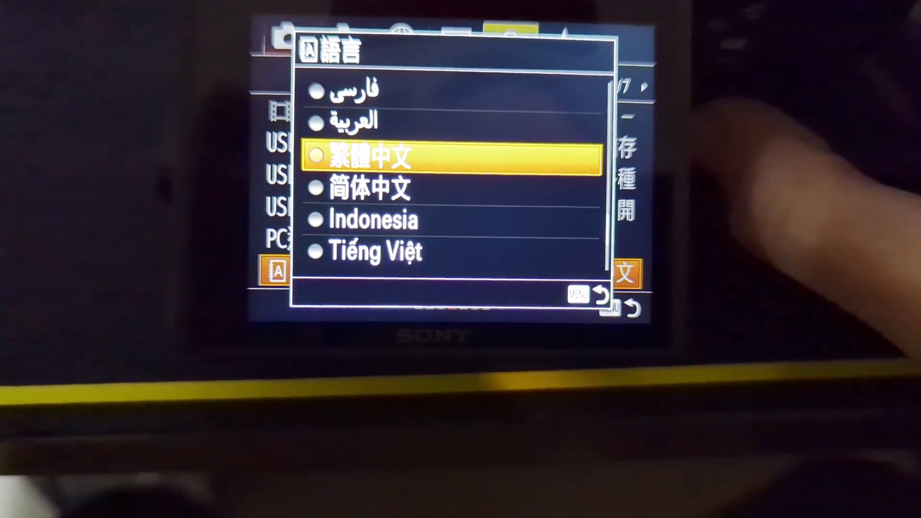
key("Down")
key("Down")
key("Down")
key("Down")
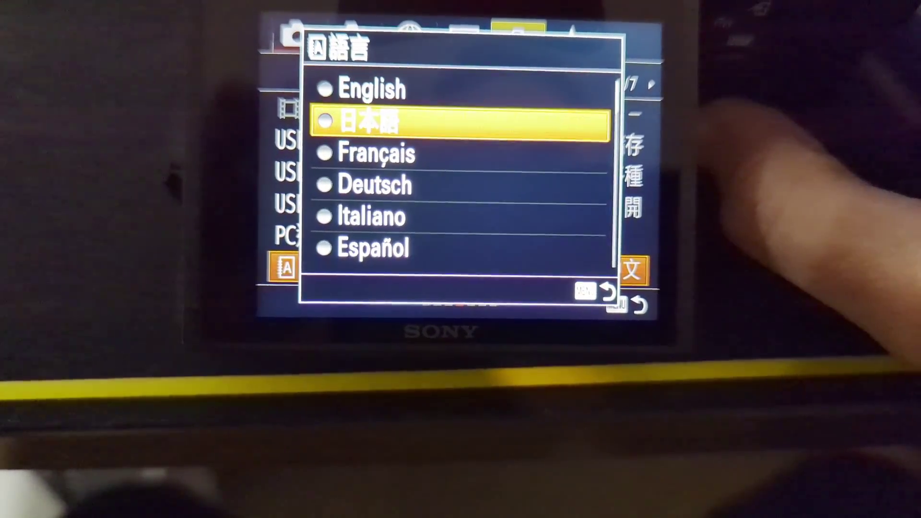
key("Up")
key("Return")
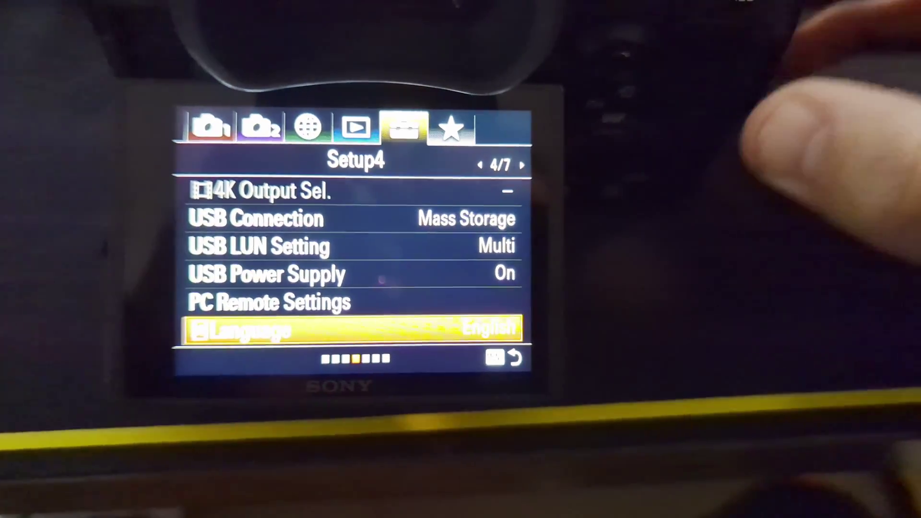
Go to the Camera 1 Quality/Image Size1 page and land on File Format (RAW).
key("Up")
key("Up")
key("Up")
key("Up")
key("Up")
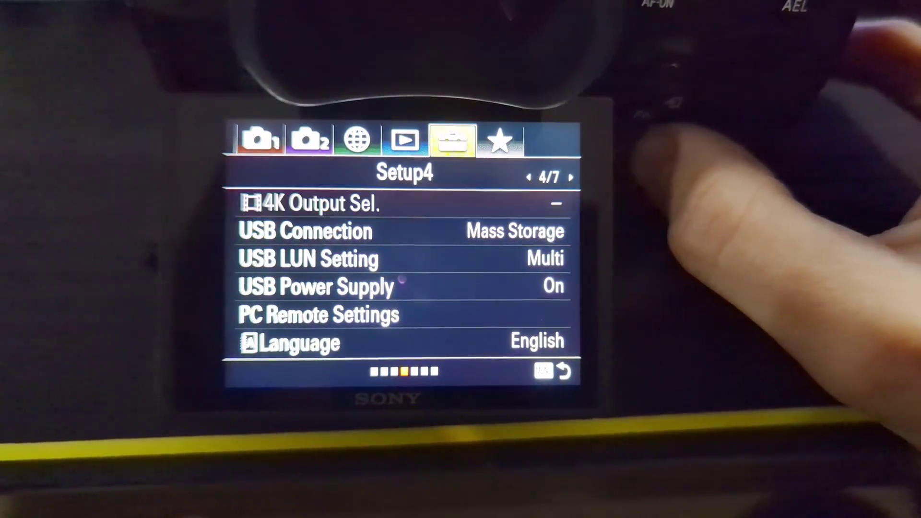
key("Left")
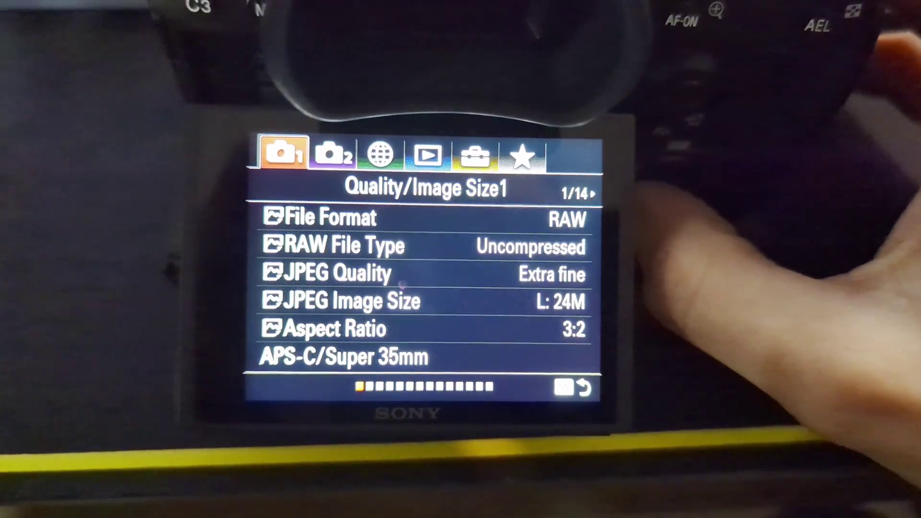
key("Down")
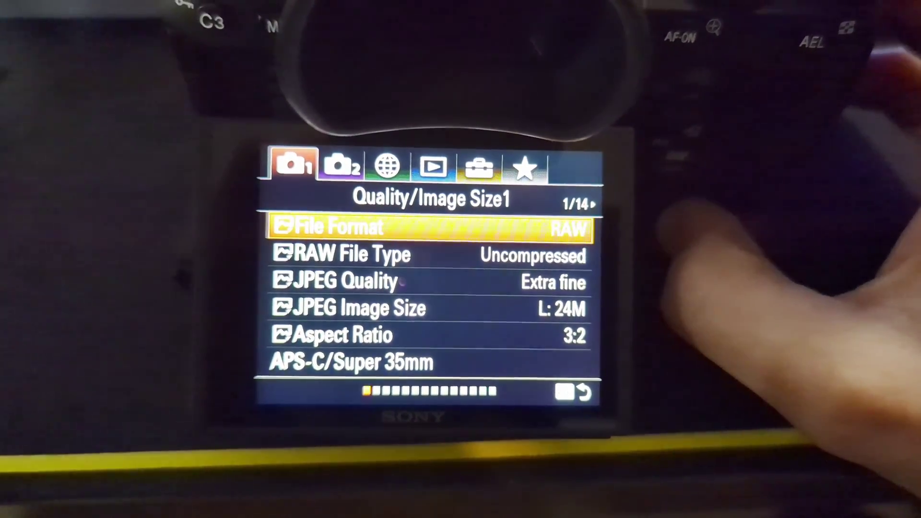